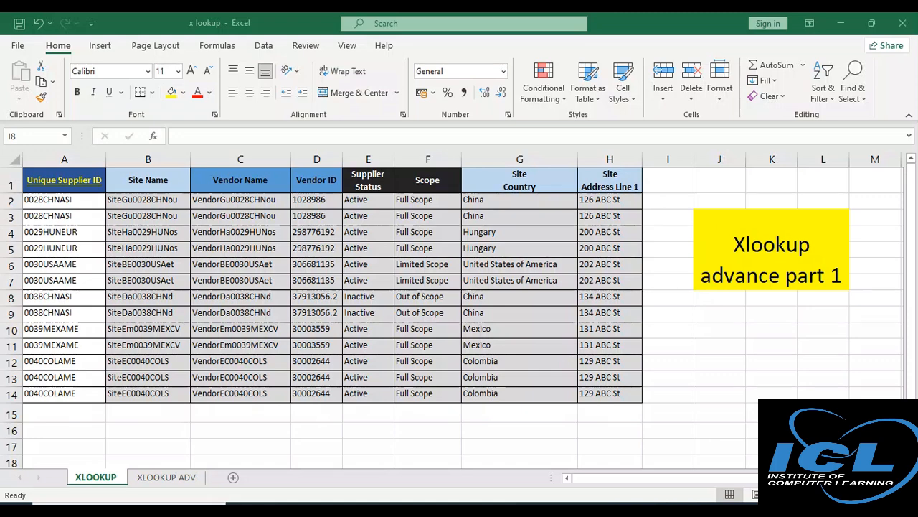
Copy the header row A1:H1 and paste it below the table, starting at cell A16
left_click(72, 197)
left_click(80, 201)
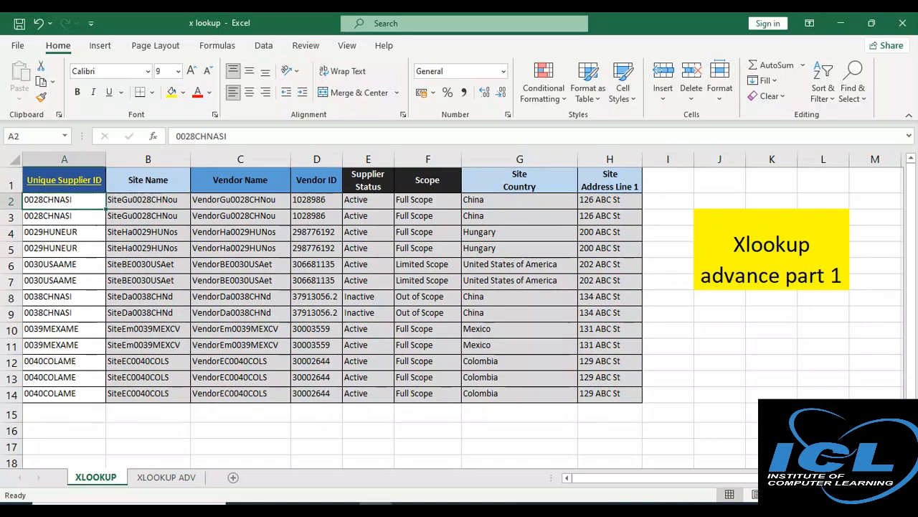
left_click(65, 181)
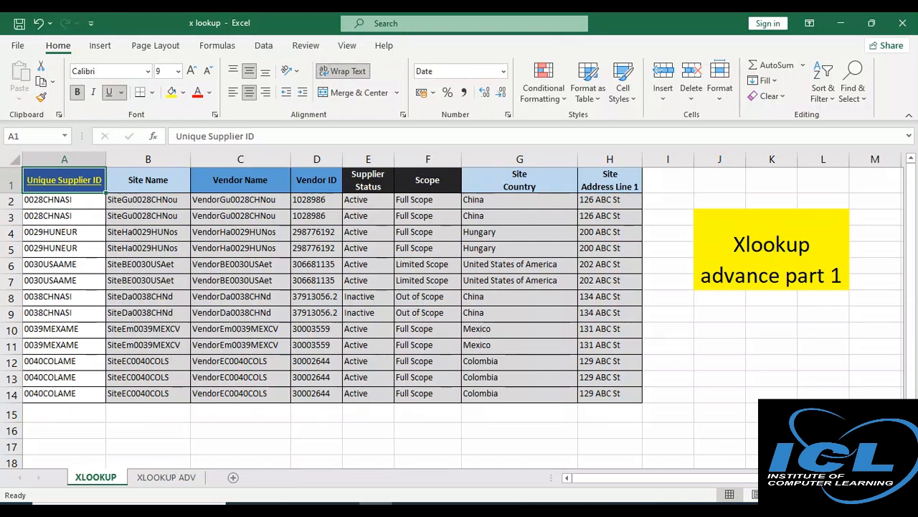
left_click_drag(65, 180, 610, 180)
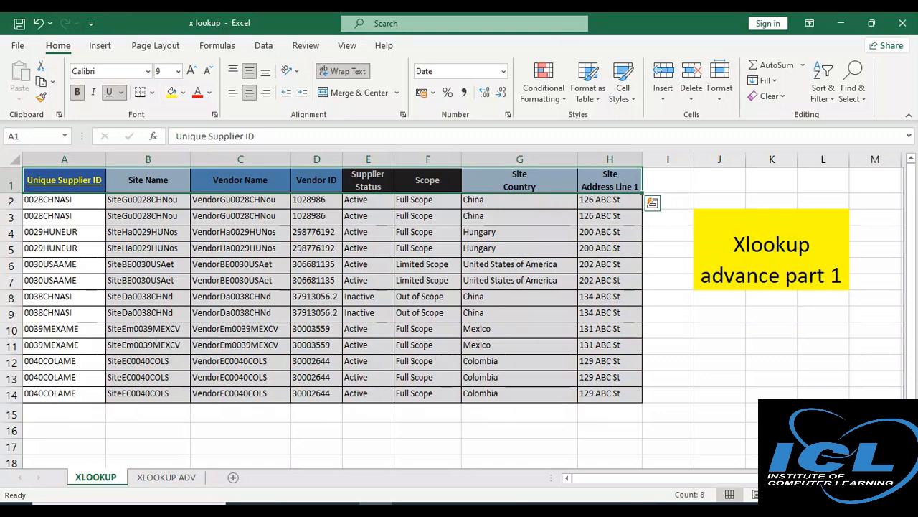
key("ctrl+c")
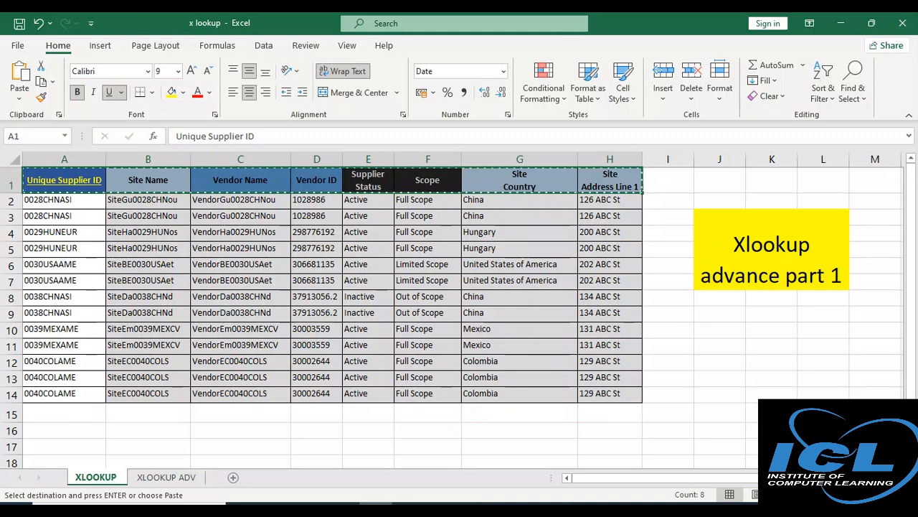
left_click(61, 431)
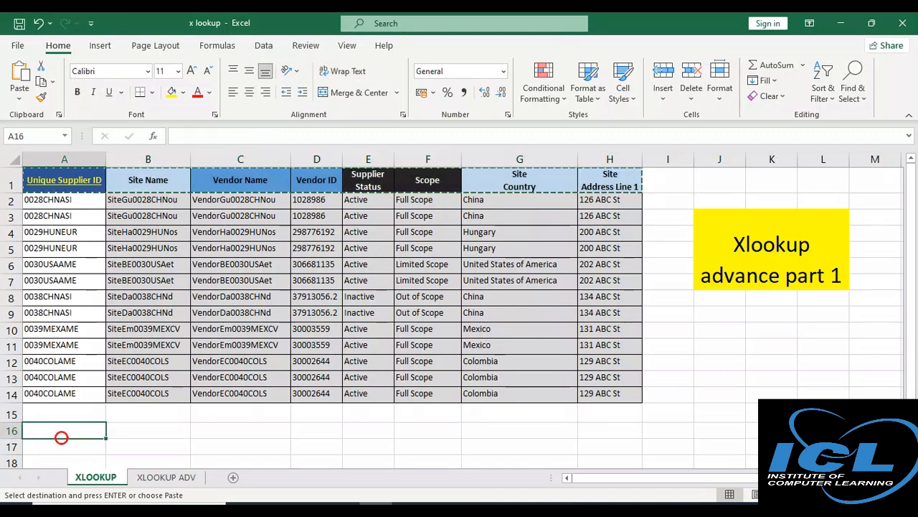
key("ctrl+v")
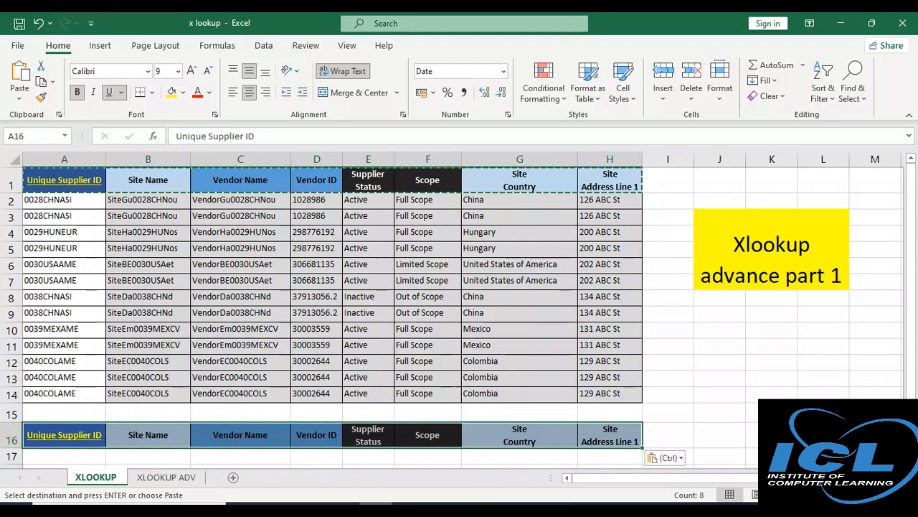
scroll(459, 316, "down", 1)
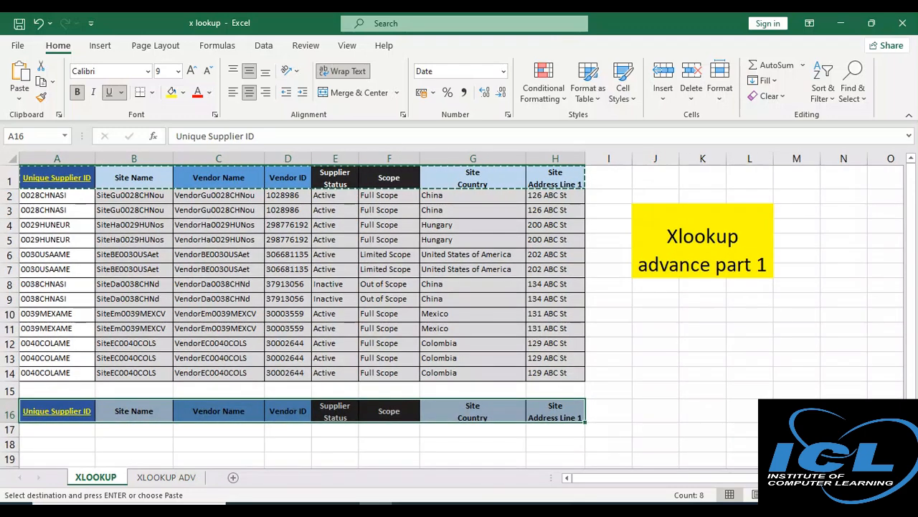
Copy the first Unique Supplier ID from A2 into A17, under the pasted header
left_click(128, 433)
left_click(60, 430)
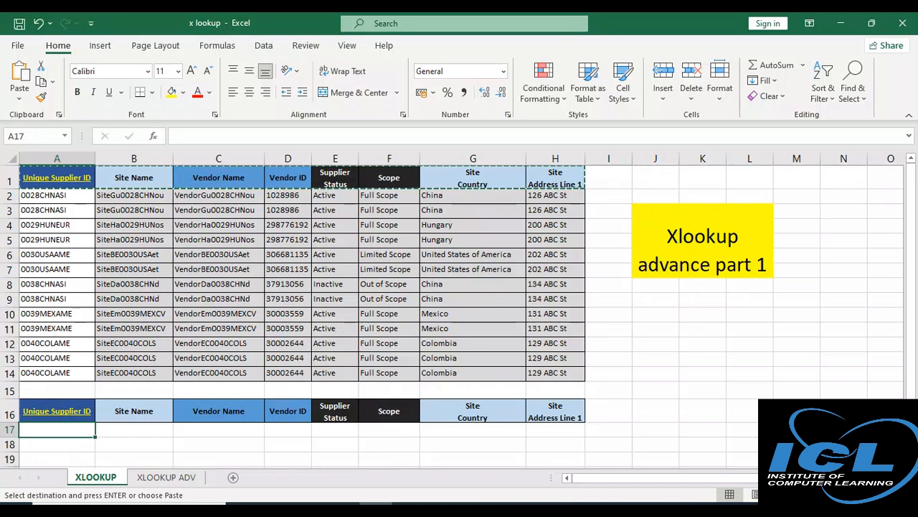
left_click(55, 195)
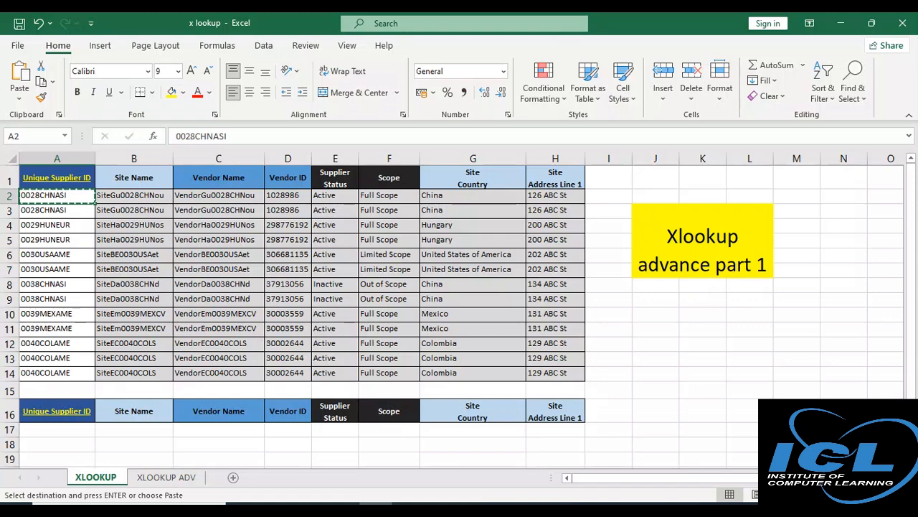
left_click(53, 431)
key("ctrl+v")
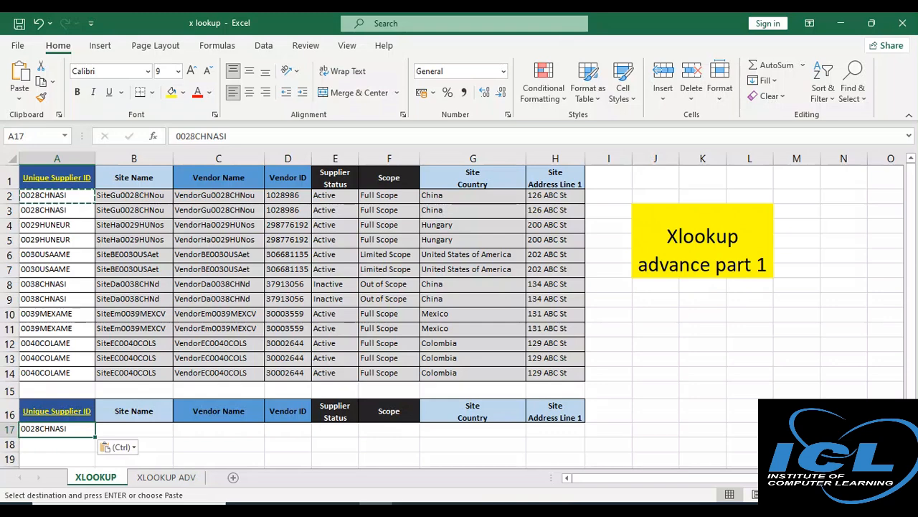
Enter =VLOOKUP($A$17,$A$1:$H$14,2,0) in the Site Name cell B17
left_click(120, 430)
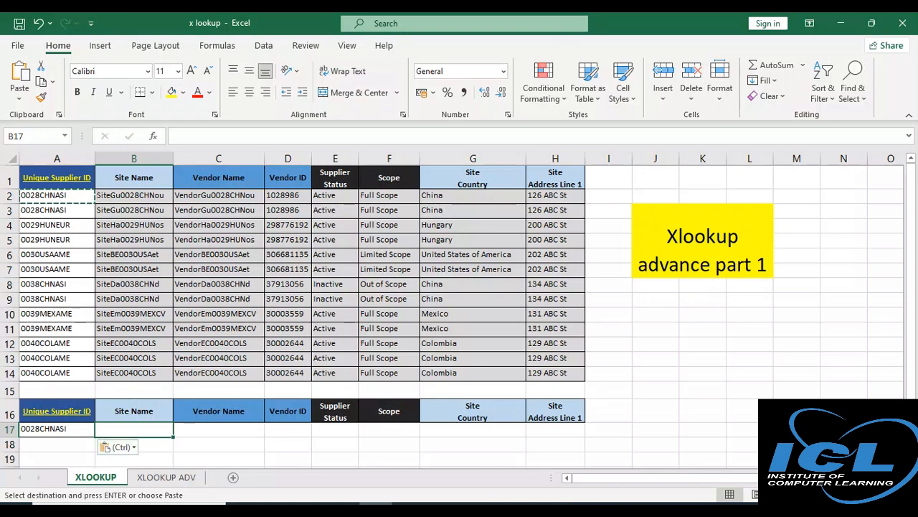
left_click(118, 429)
type("=vlo")
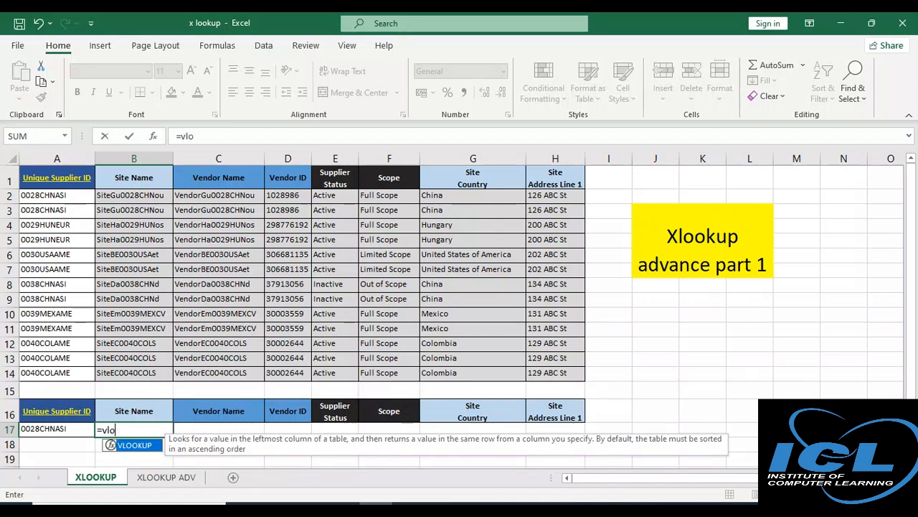
key("Tab")
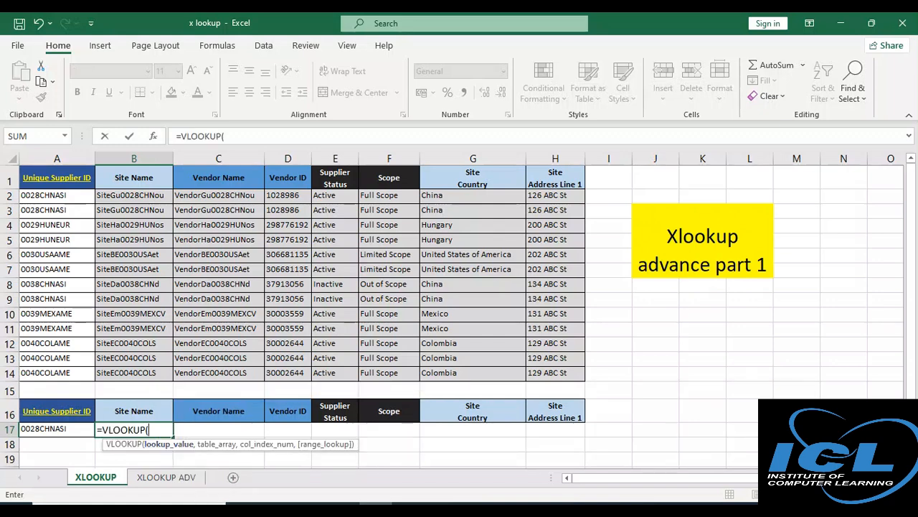
left_click(69, 430)
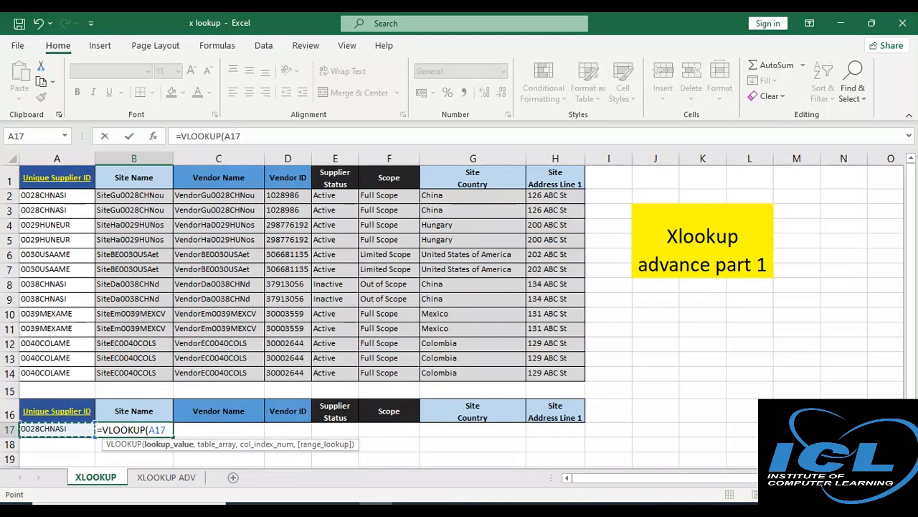
key("F4")
type(",")
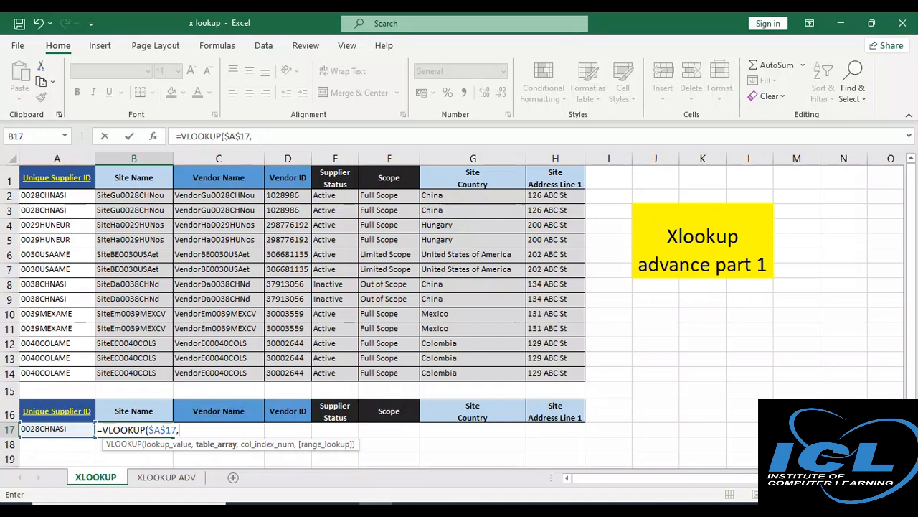
left_click_drag(57, 179, 582, 377)
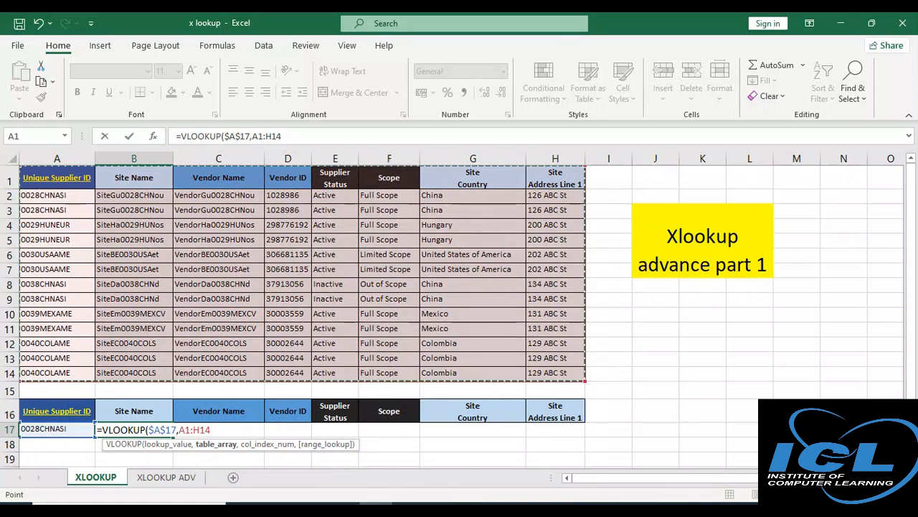
key("F4")
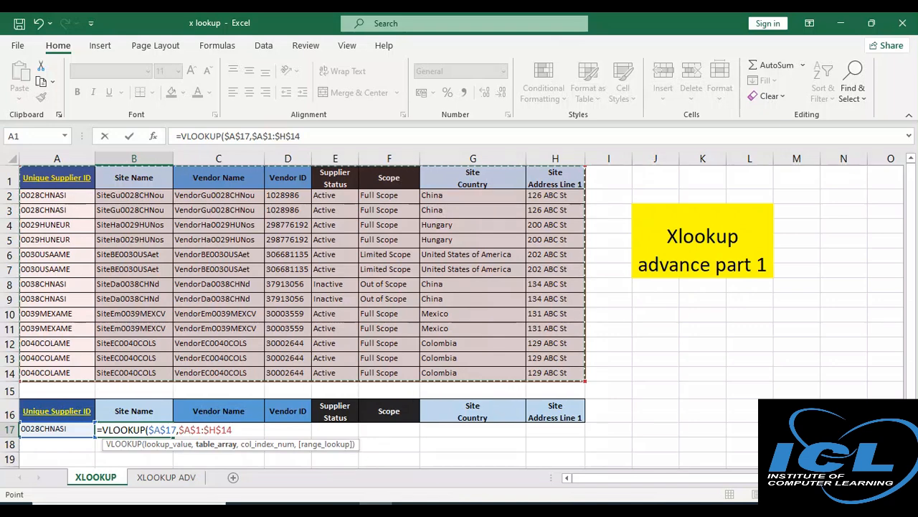
type(",")
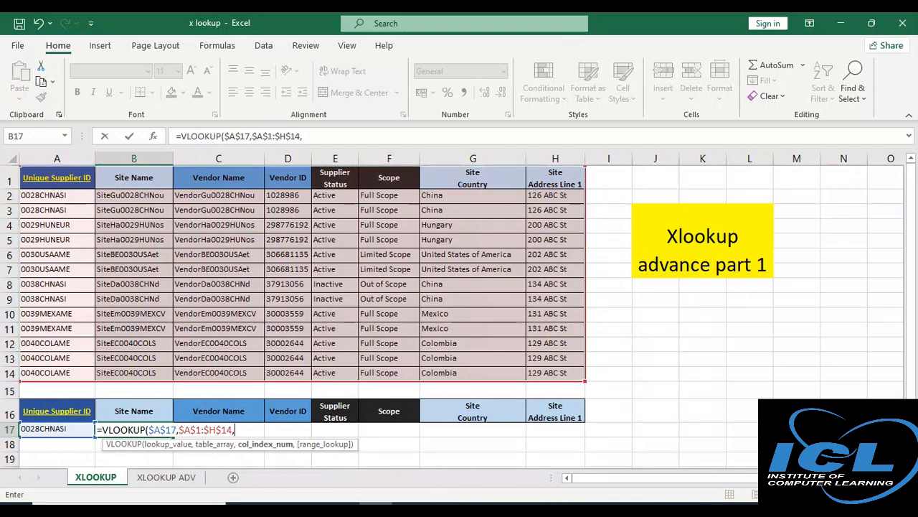
type("2,0)")
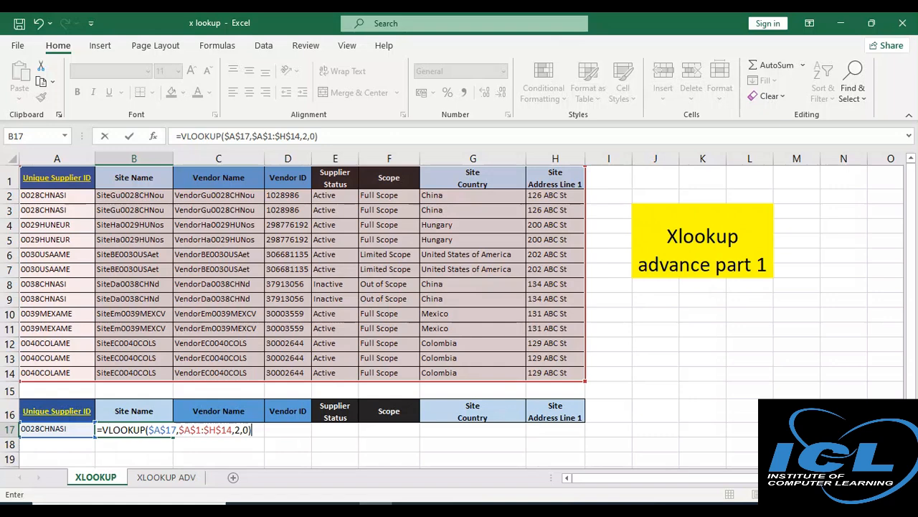
key("Return")
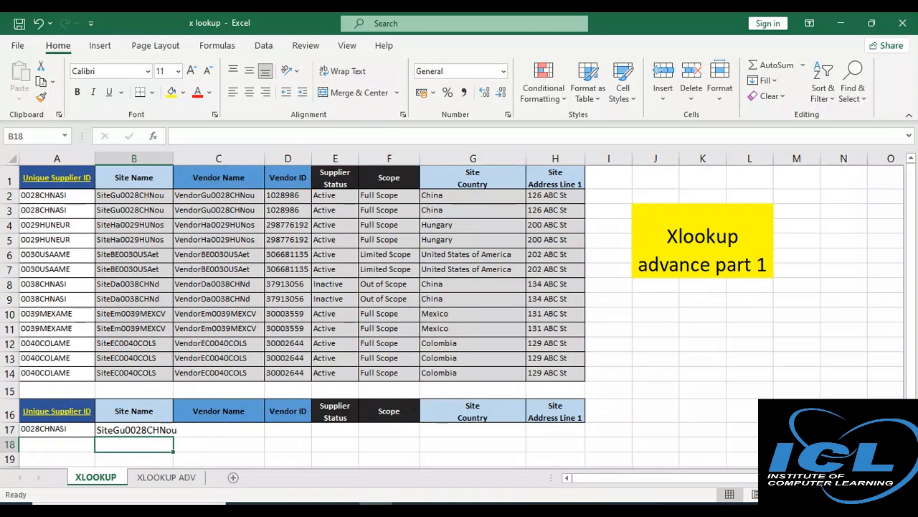
Fill the B17 formula across to H17 and set the column index in the Vendor Name cell C17 to 3
left_click(136, 429)
left_click_drag(174, 436, 585, 436)
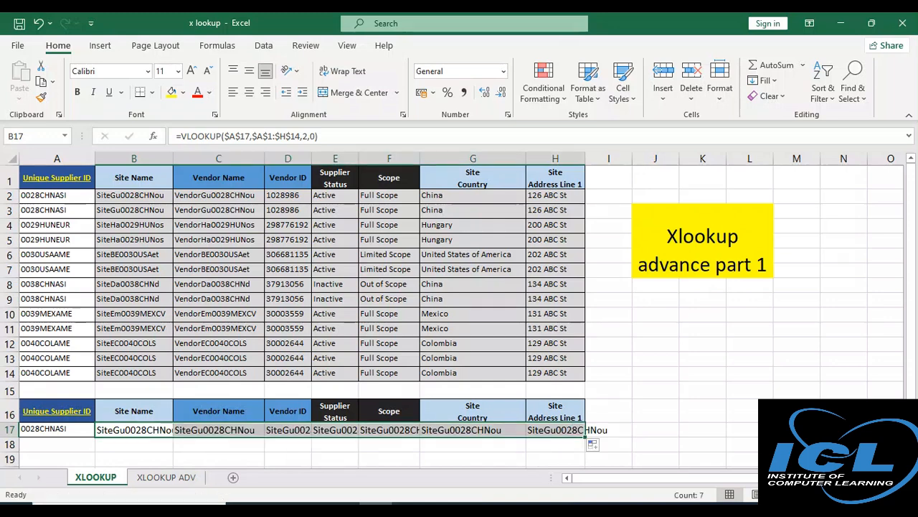
left_click(234, 430)
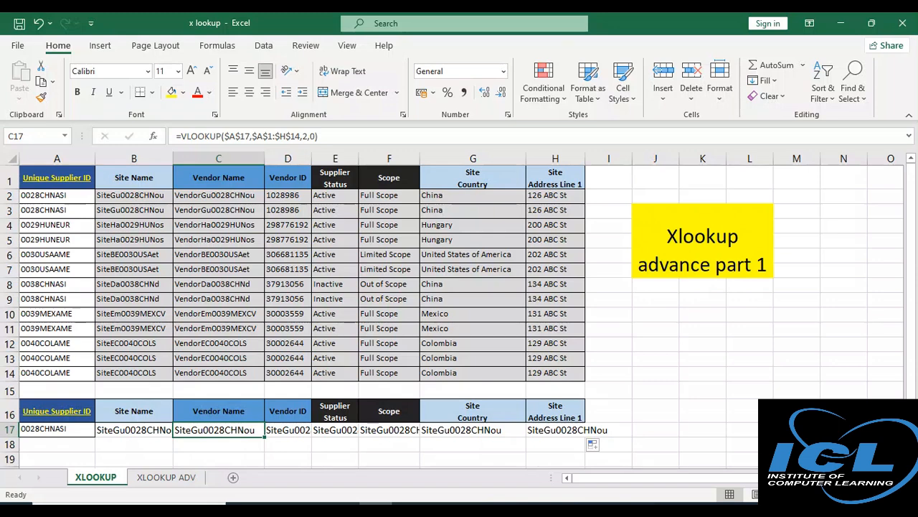
key("F2")
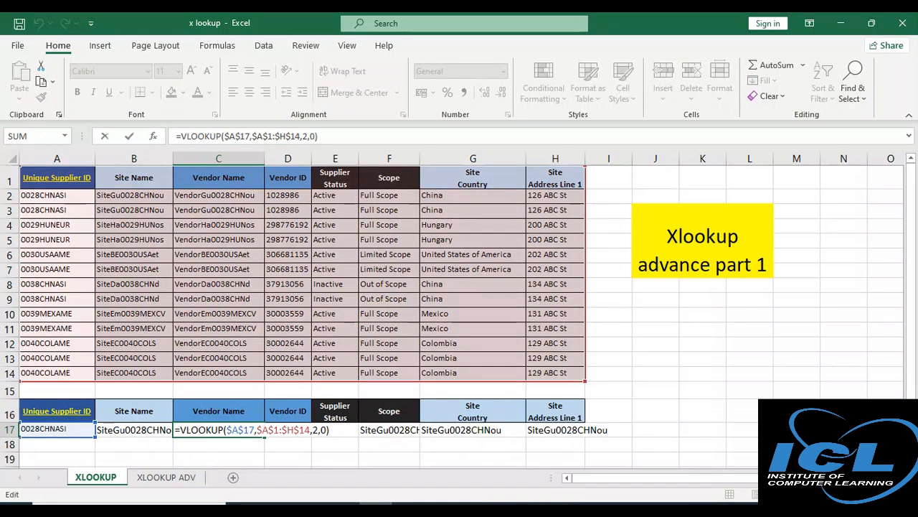
key("Left")
key("Left")
key("Left")
key("BackSpace")
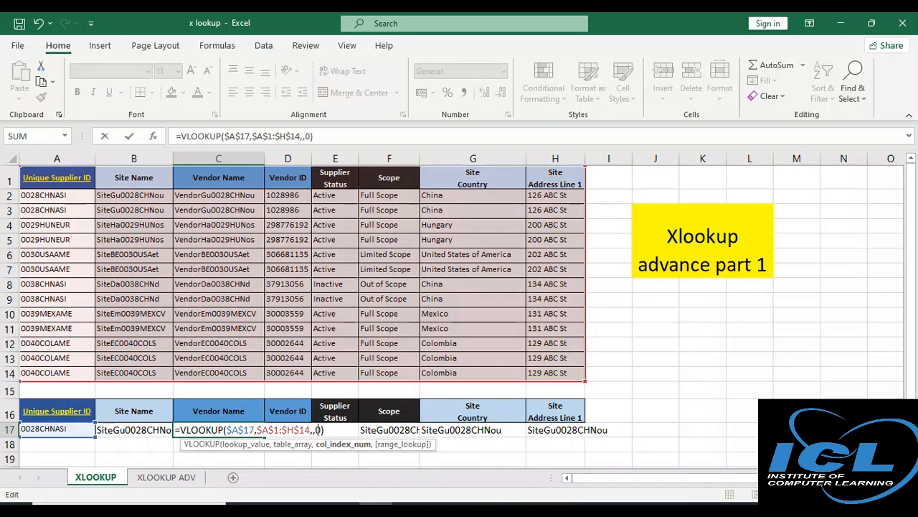
type("3")
key("Return")
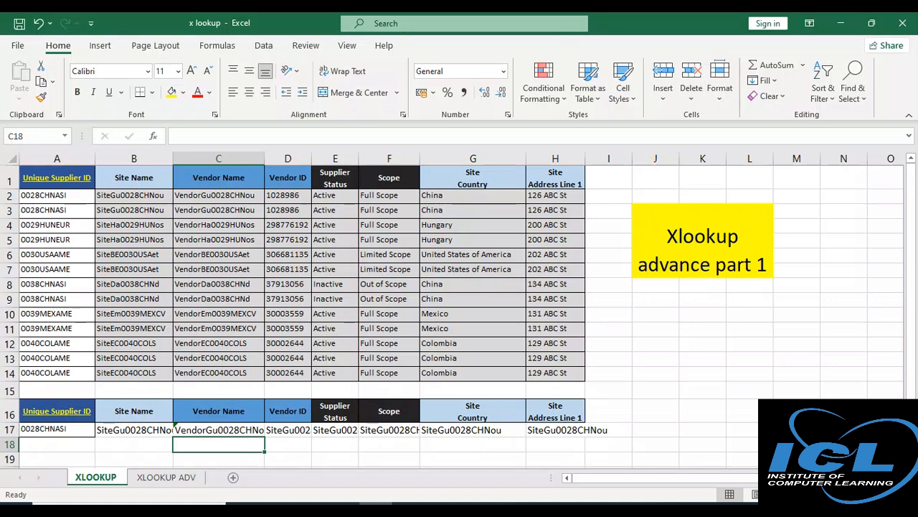
Clear the VLOOKUP formulas from row 17, from B17 through I17, keeping the supplier ID
left_click(210, 430)
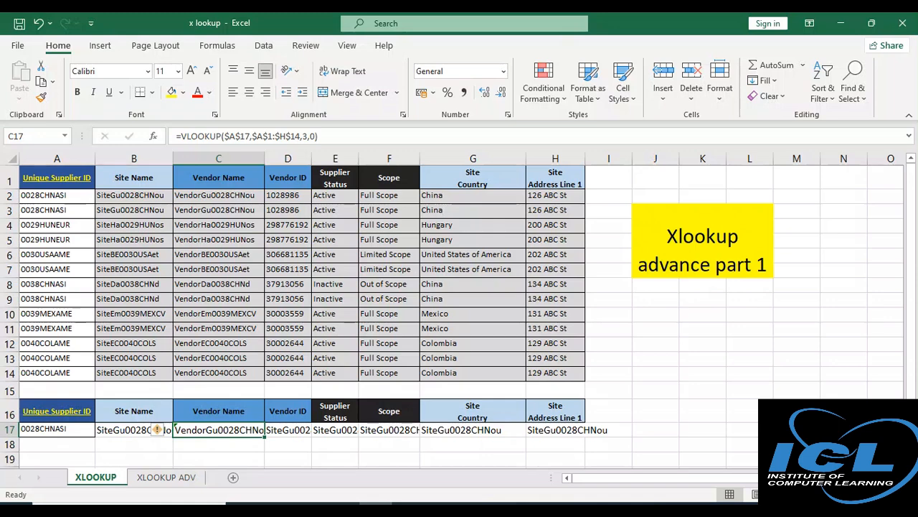
left_click_drag(156, 429, 600, 431)
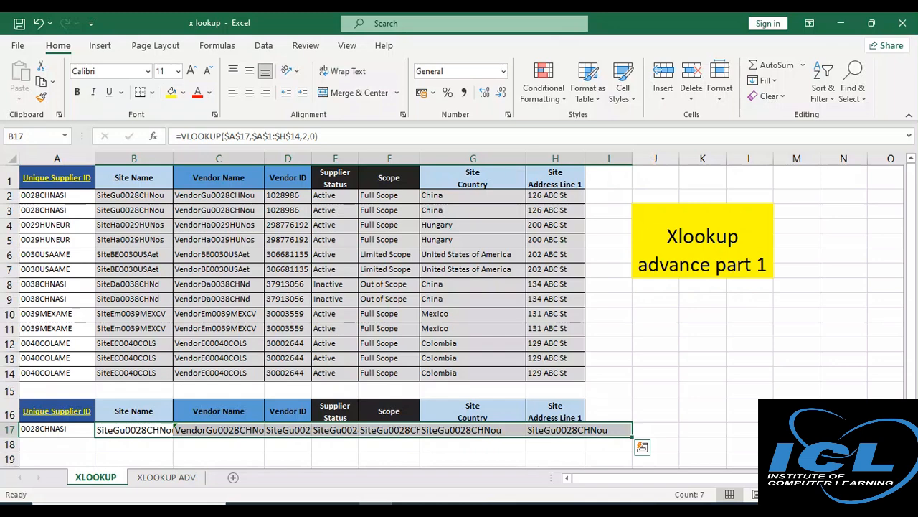
key("Delete")
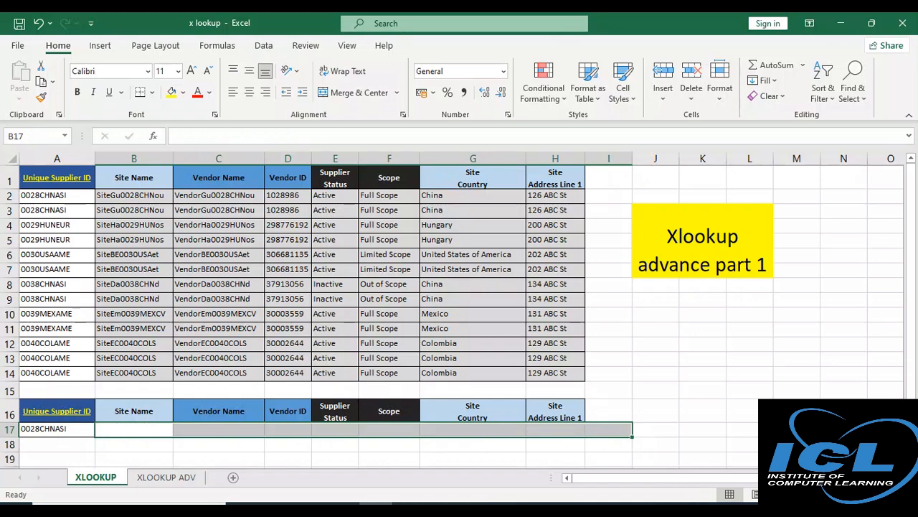
Try to return all supplier details by entering =XLOOKUP(A17,A:A,B1:H47) in the Site Name cell B17
left_click(154, 429)
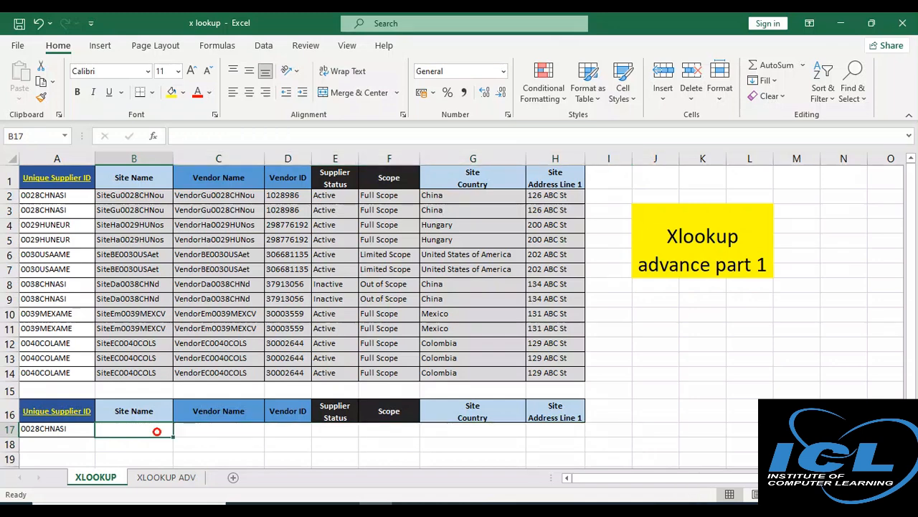
type("=")
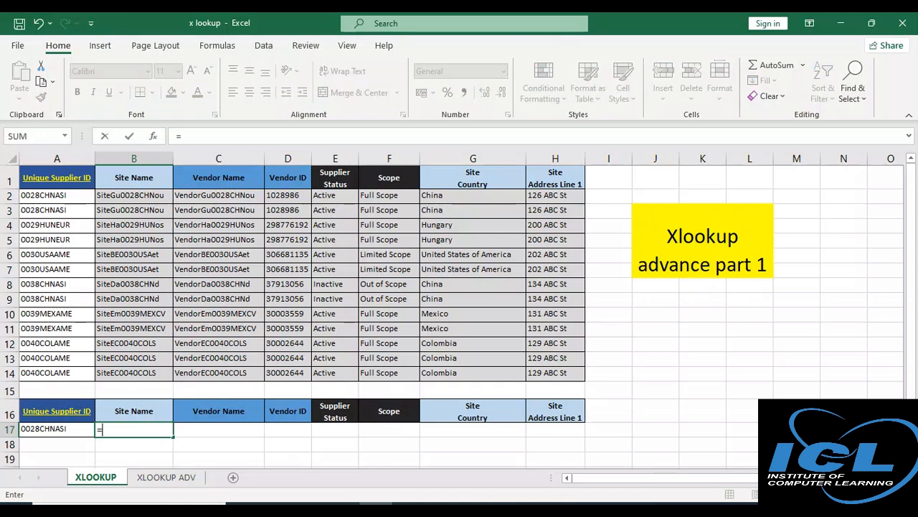
type("xlo")
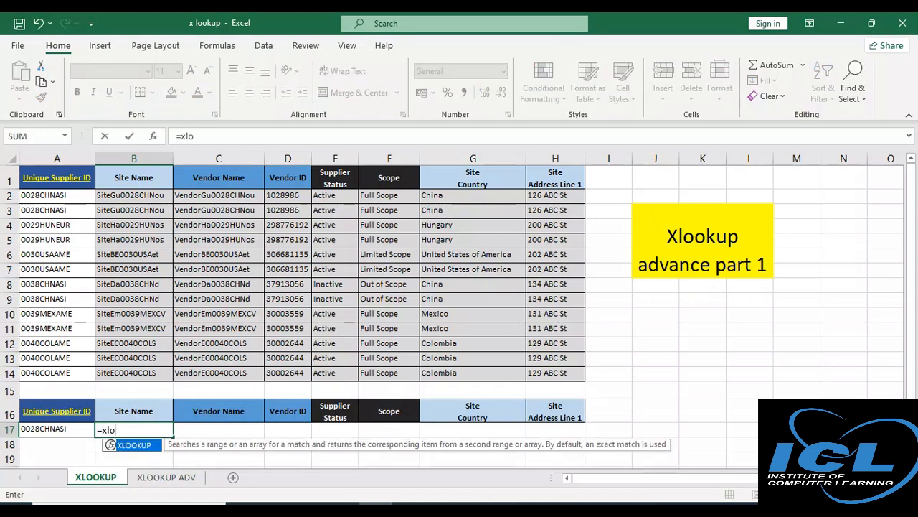
key("Tab")
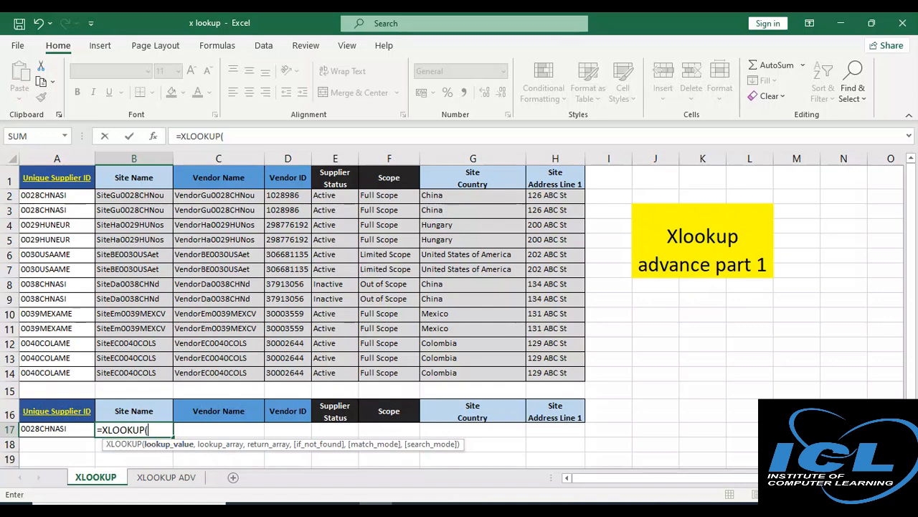
left_click(58, 429)
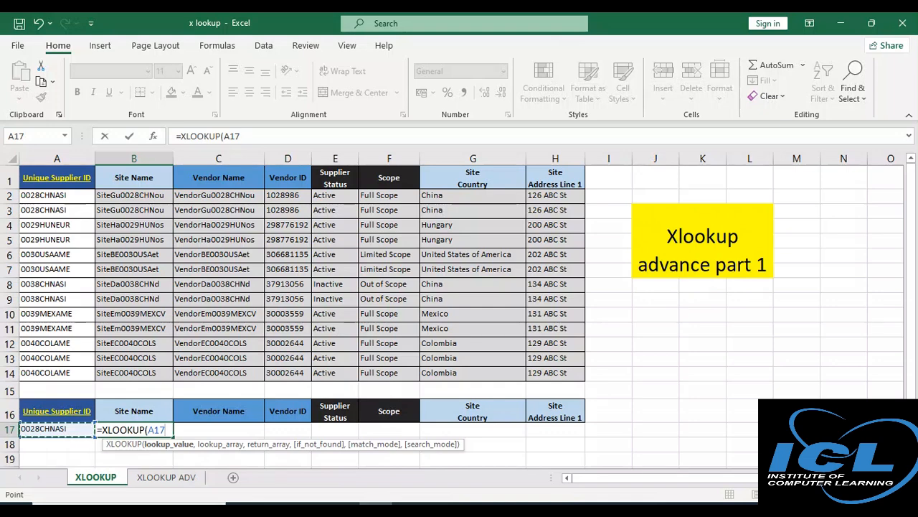
type(",")
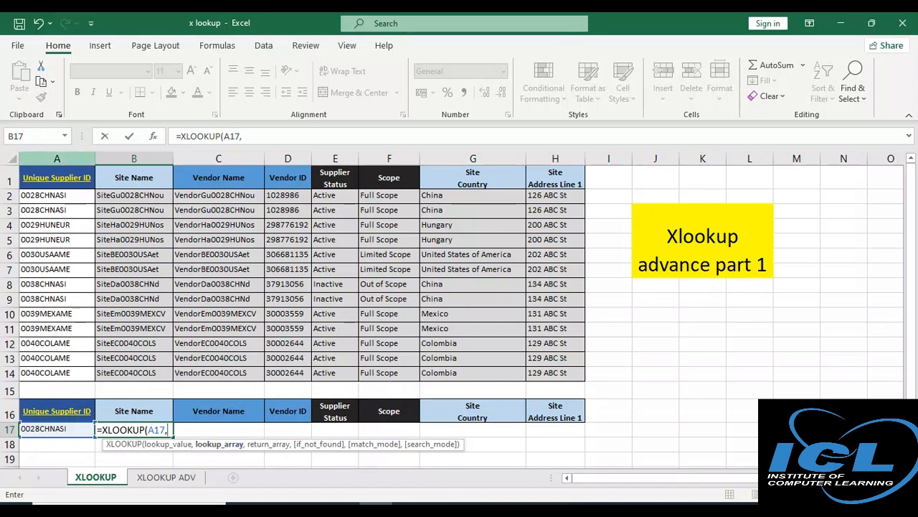
left_click(57, 158)
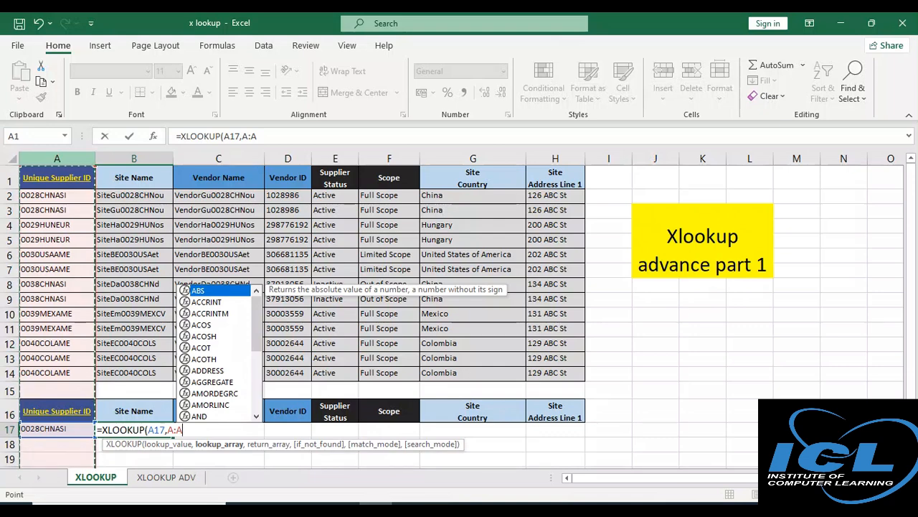
type(",")
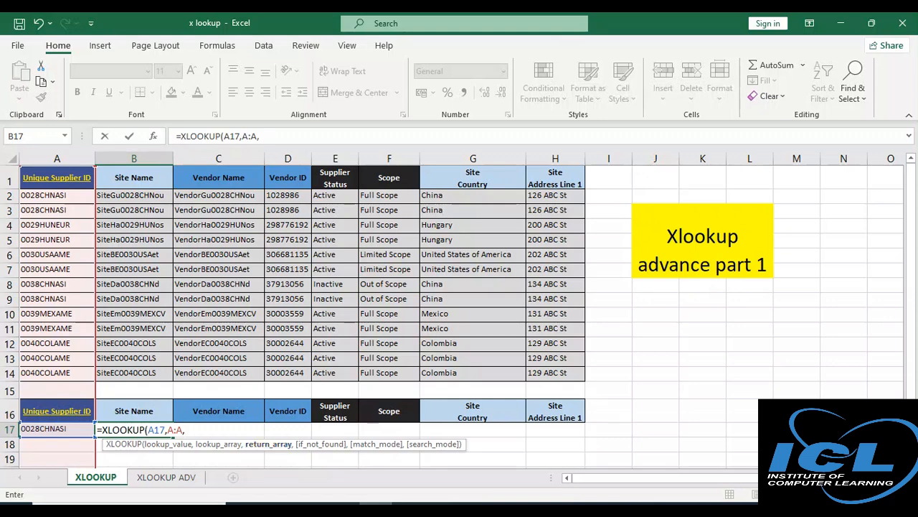
left_click_drag(134, 183, 585, 459)
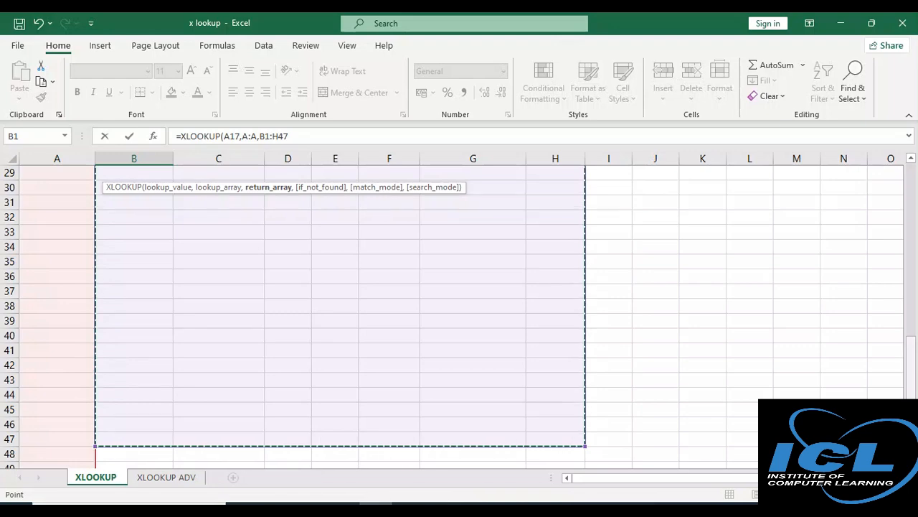
left_click_drag(911, 358, 911, 180)
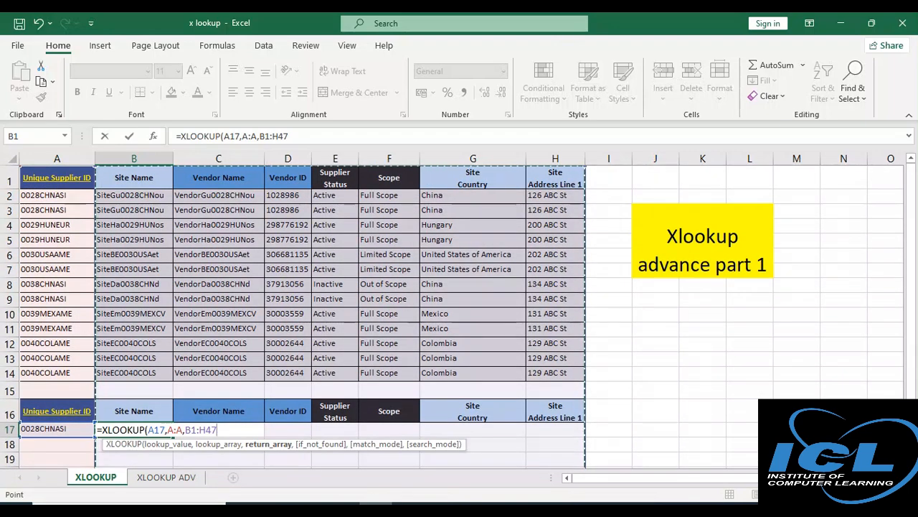
type(")")
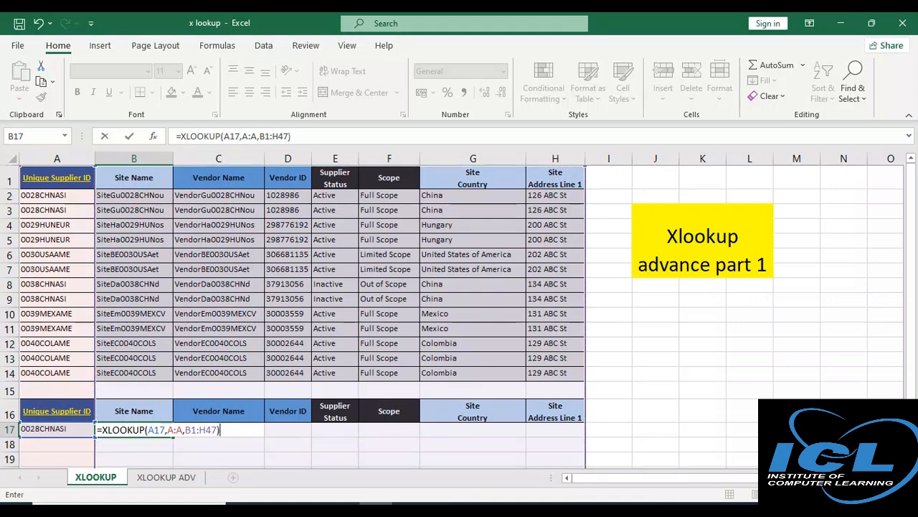
key("Return")
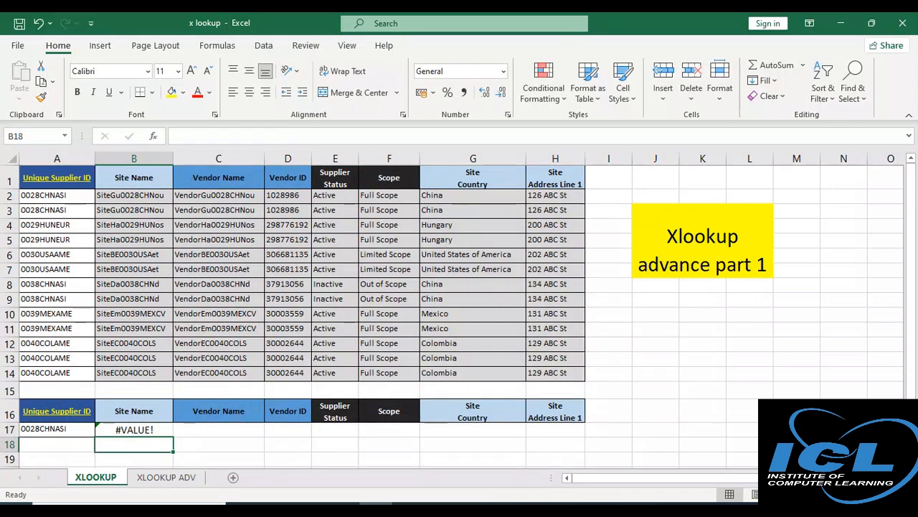
Replace the B17 formula with =XLOOKUP(A17,A:A,B:H) and autofit the widths of columns B and D
left_click(129, 431)
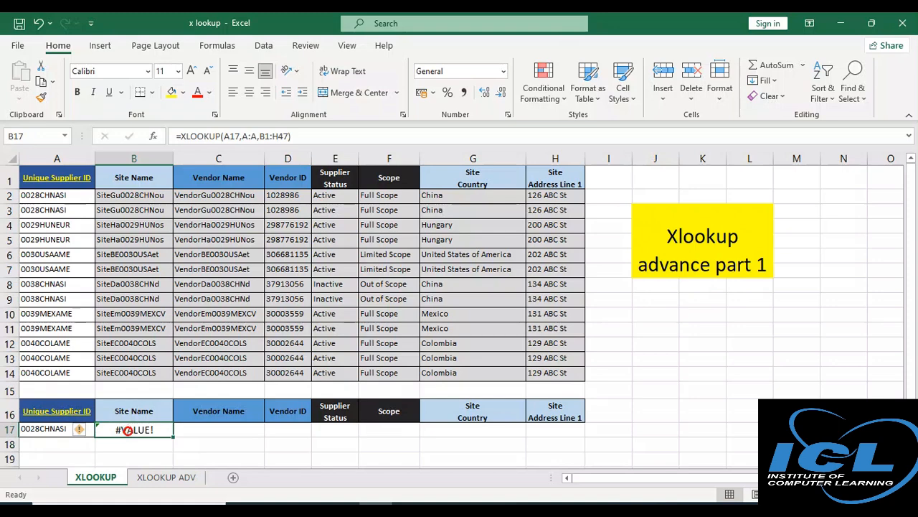
key("BackSpace")
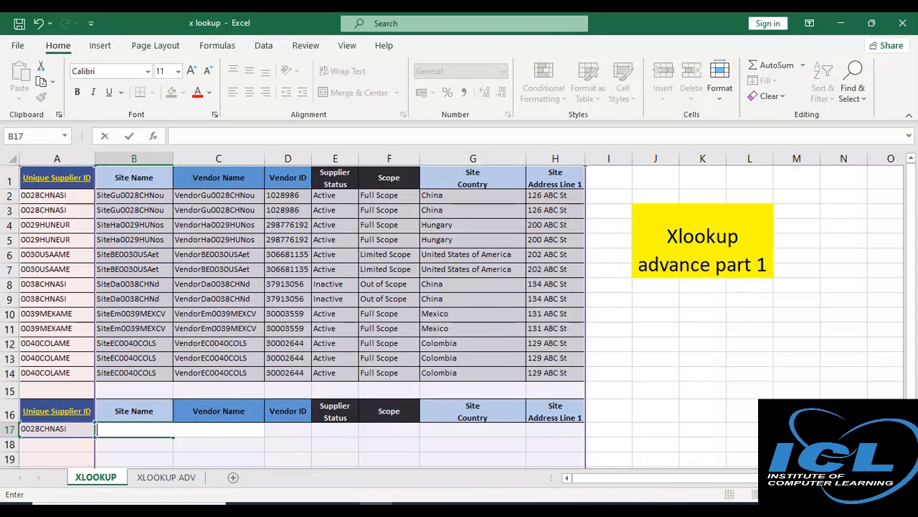
type("=x")
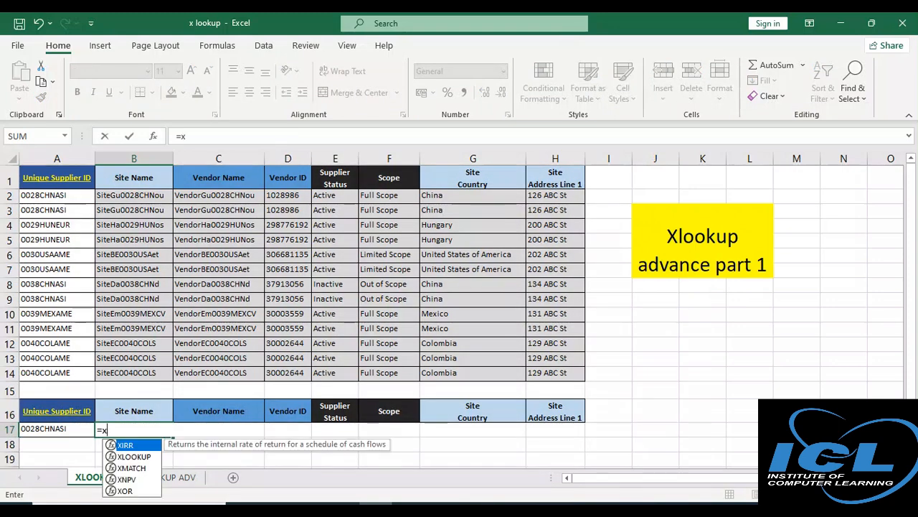
type("lo")
key("Tab")
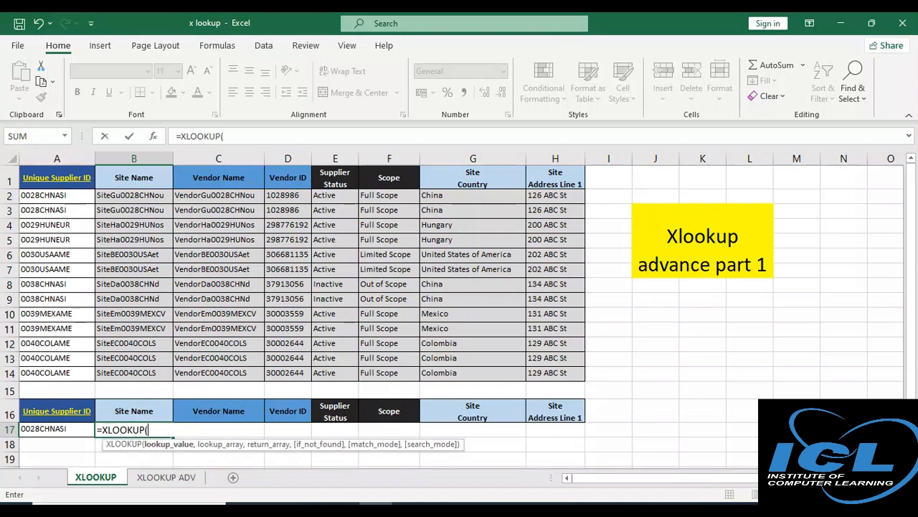
left_click(58, 430)
type(",")
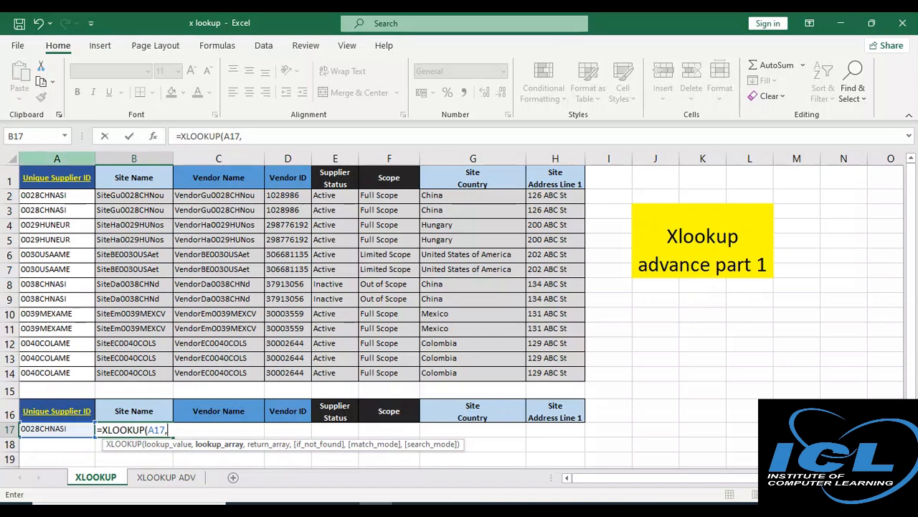
left_click(57, 158)
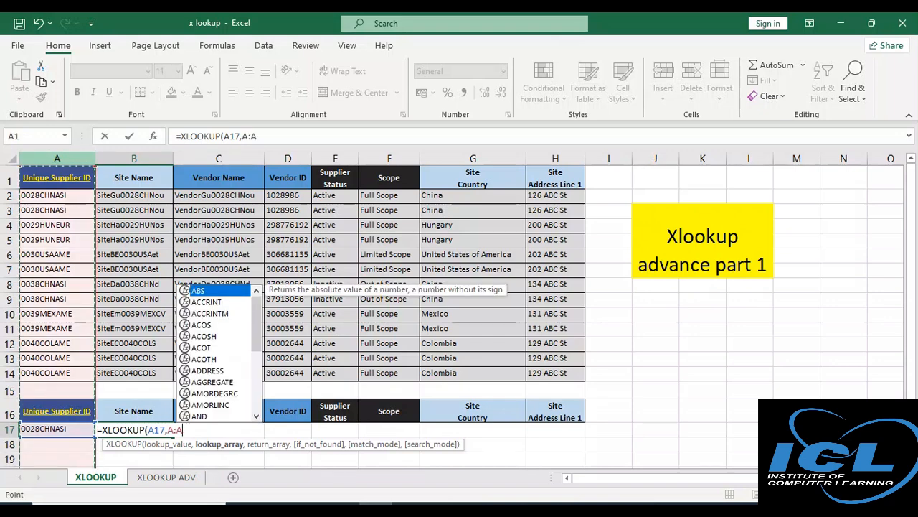
type(",")
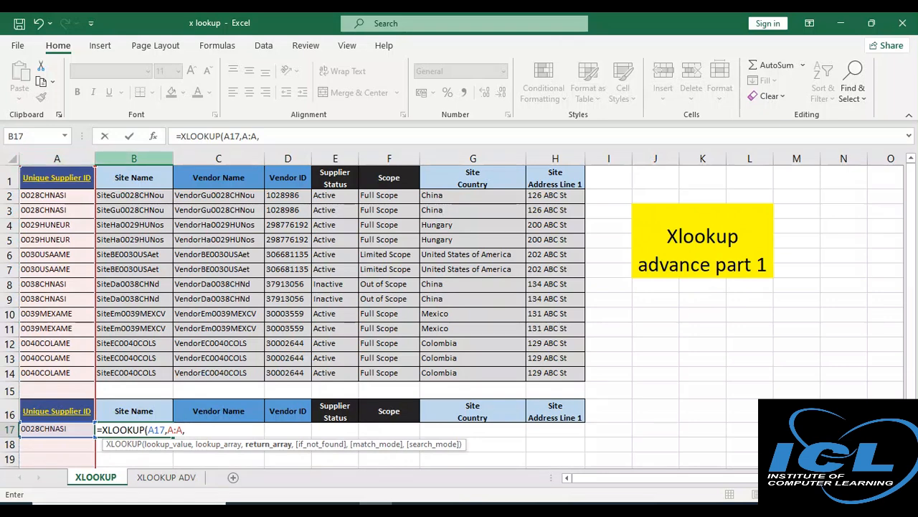
left_click_drag(133, 158, 582, 158)
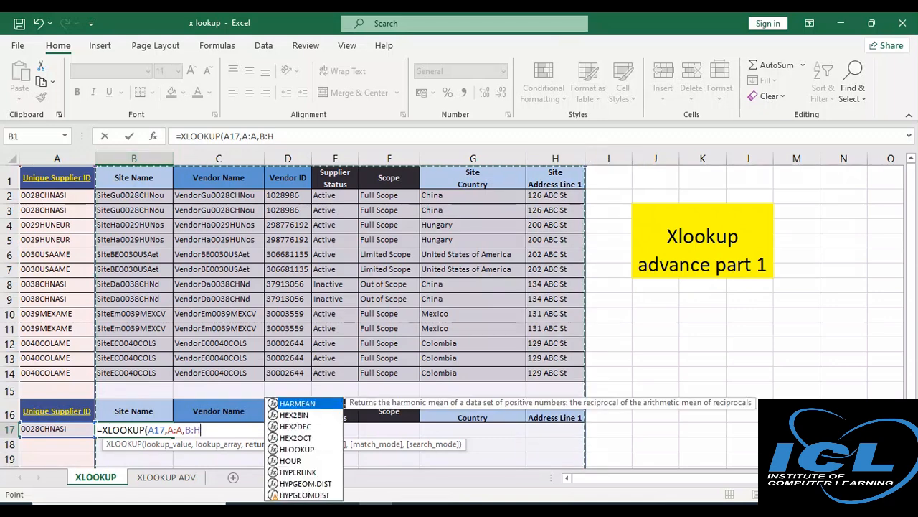
type(")")
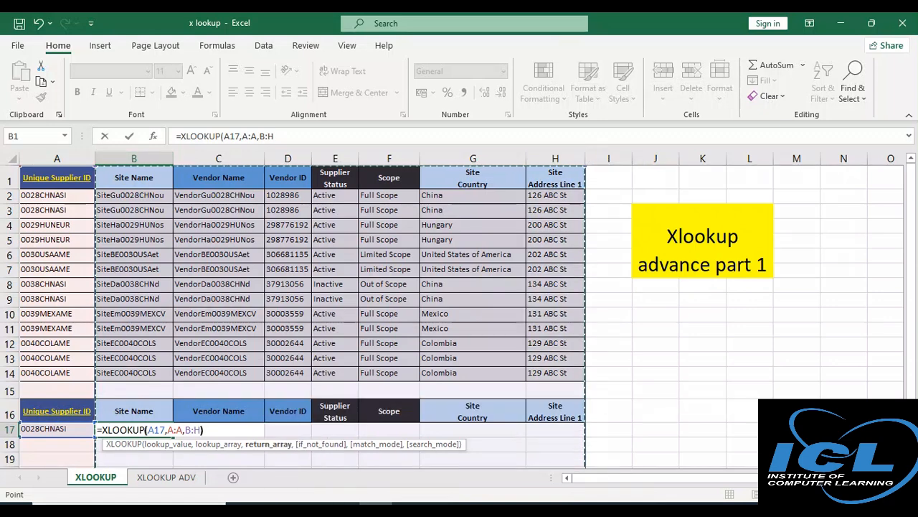
key("Return")
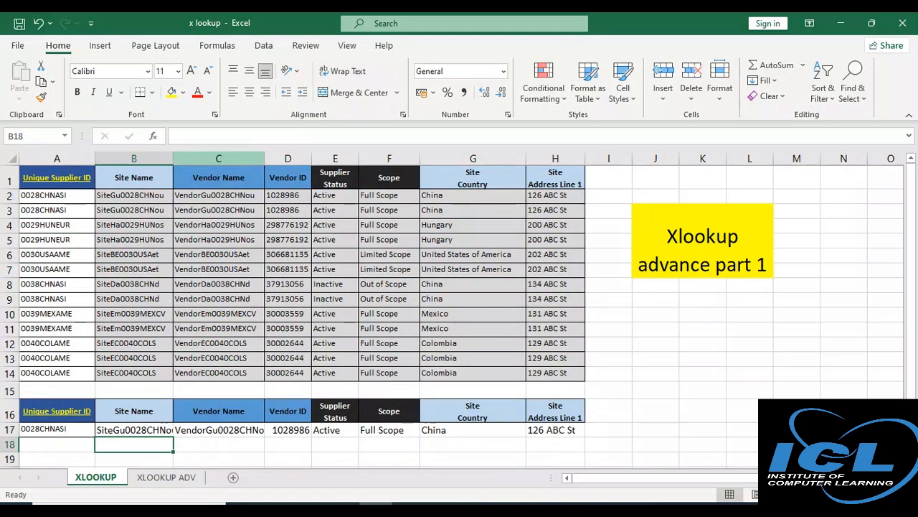
double_click(172, 158)
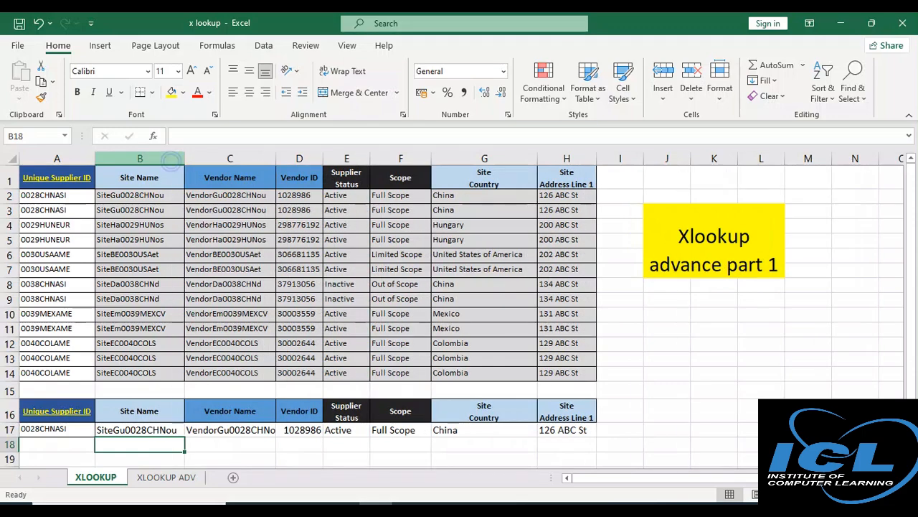
double_click(323, 158)
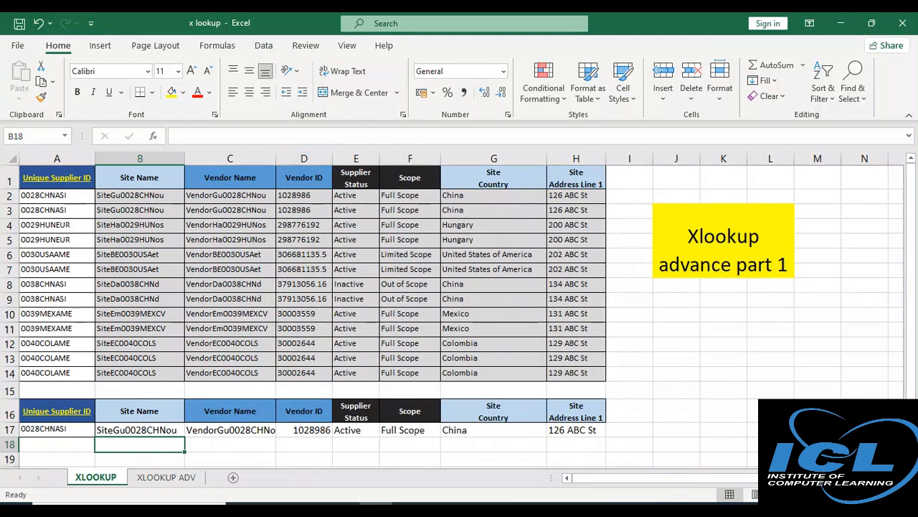
Copy the Unique Supplier ID from A5 into the lookup cell A17 to test the XLOOKUP row
left_click(59, 240)
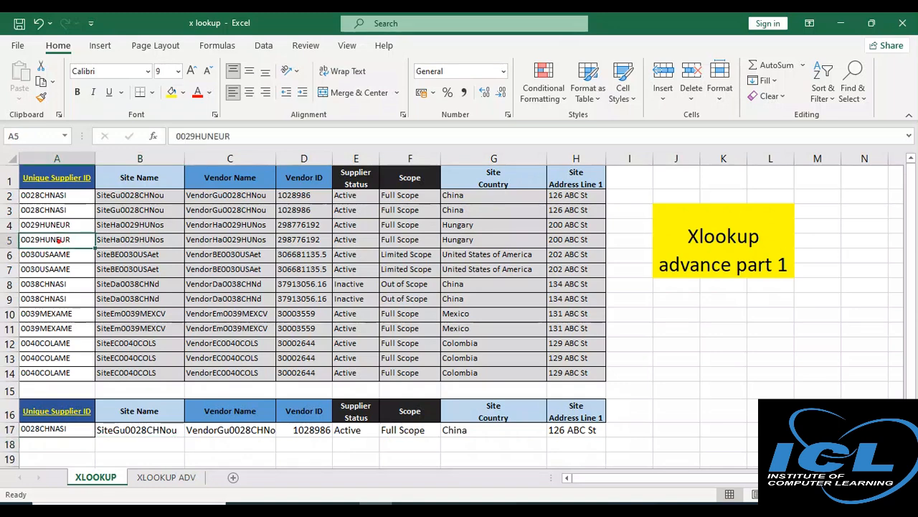
key("ctrl+c")
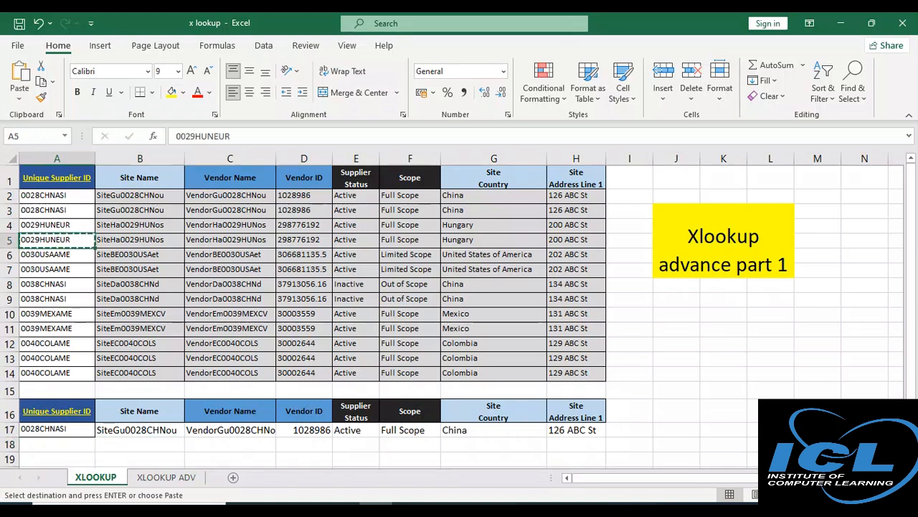
left_click(55, 432)
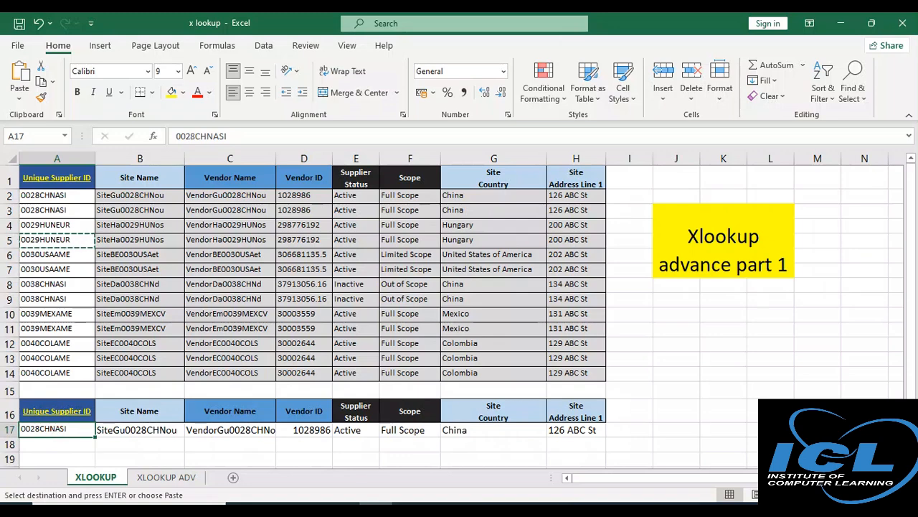
key("ctrl+v")
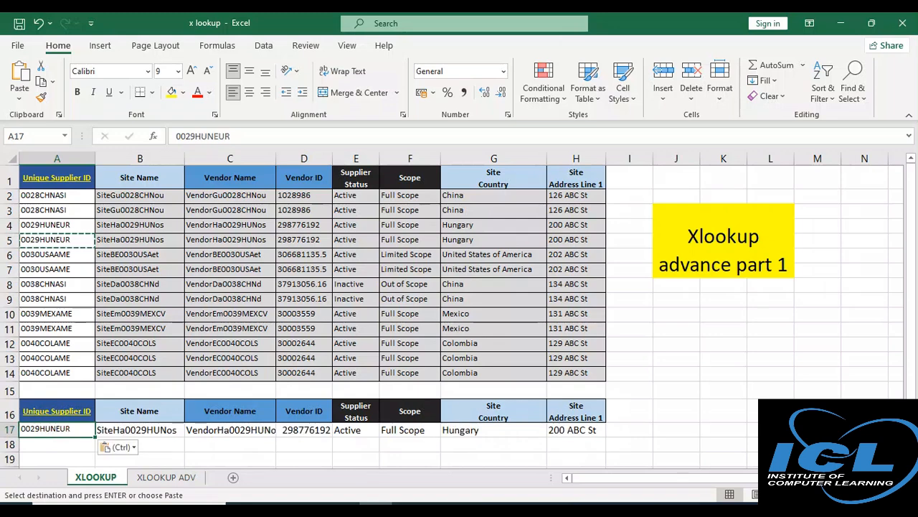
Copy the last Unique Supplier ID from A14 into the lookup cell A17
left_click(35, 374)
key("ctrl+c")
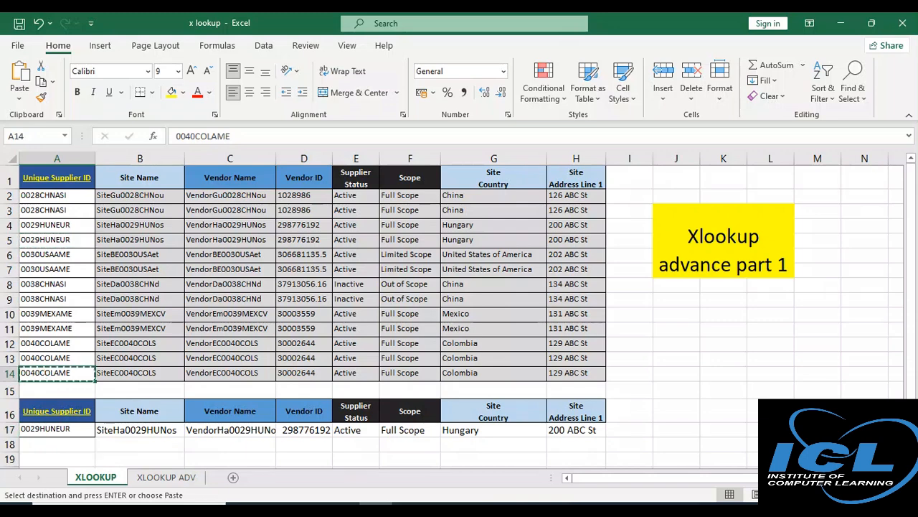
left_click(56, 429)
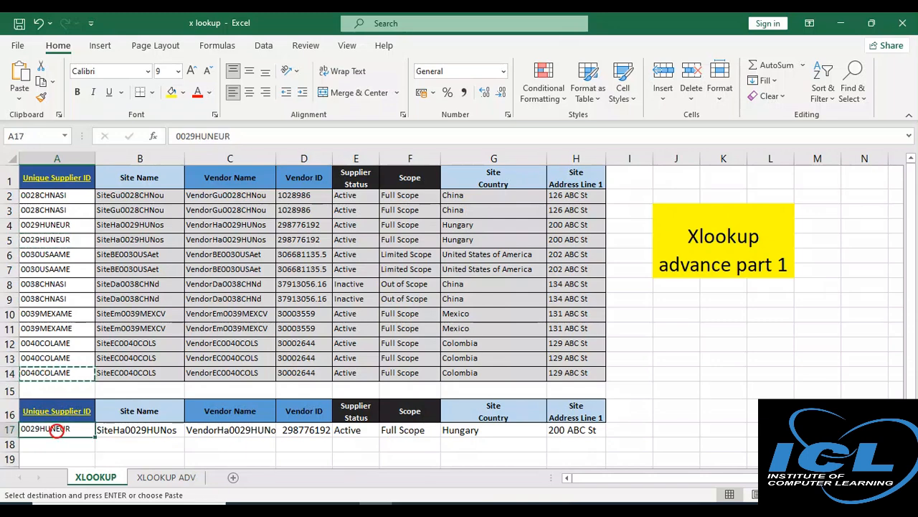
key("ctrl+v")
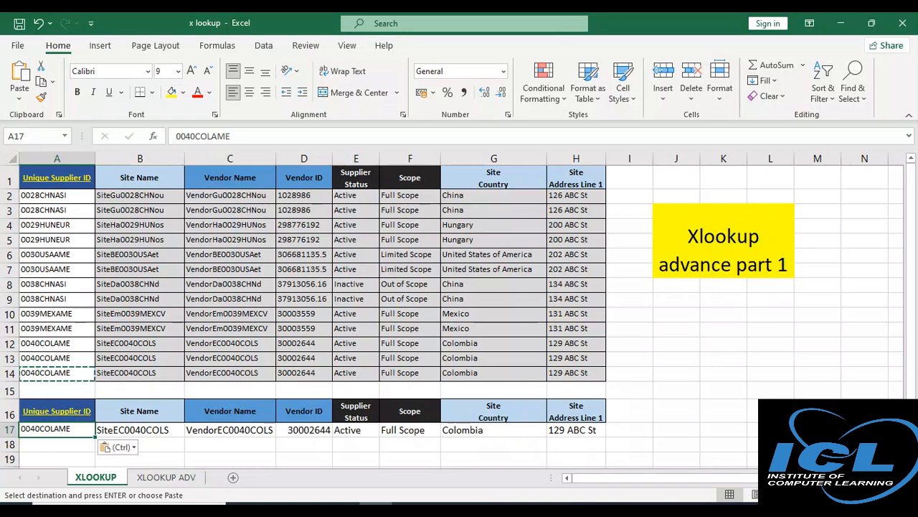
Move the lookup header and result rows A16:H17 one column over so the block starts at B16
left_click_drag(70, 404, 576, 430)
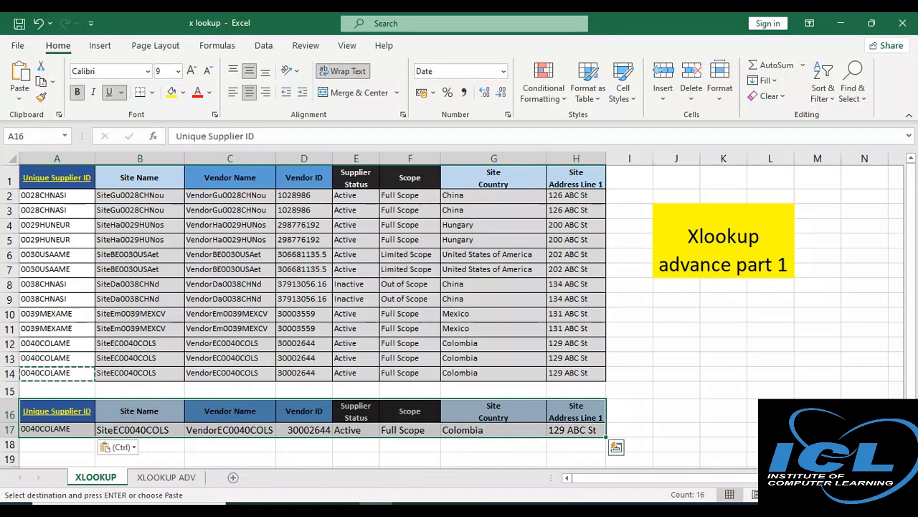
left_click_drag(53, 399, 402, 425)
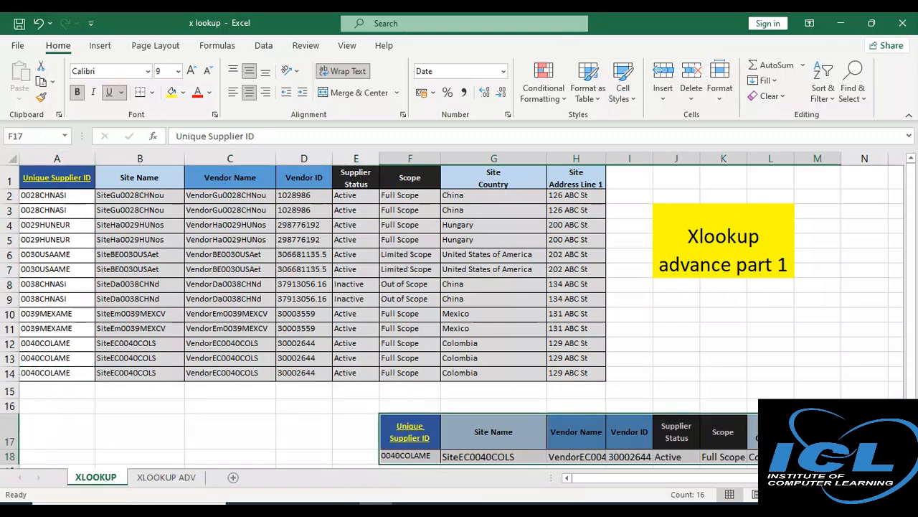
left_click_drag(486, 414, 201, 400)
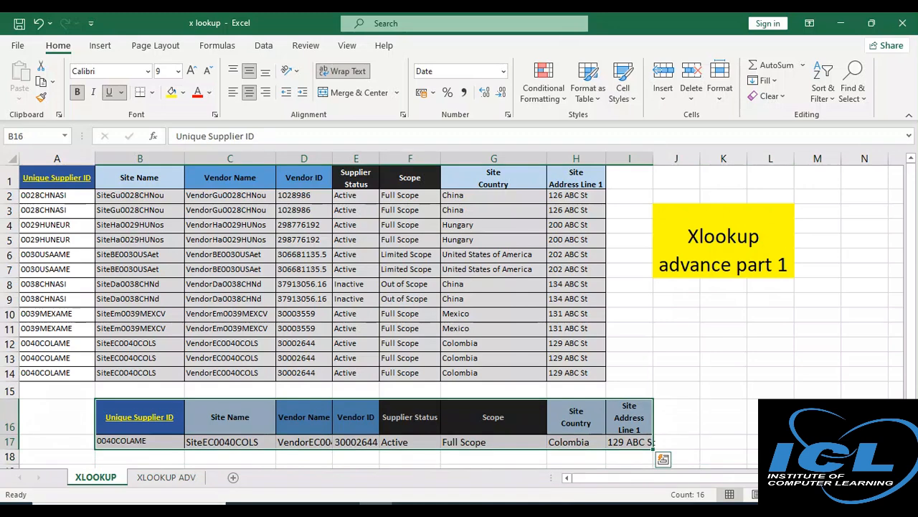